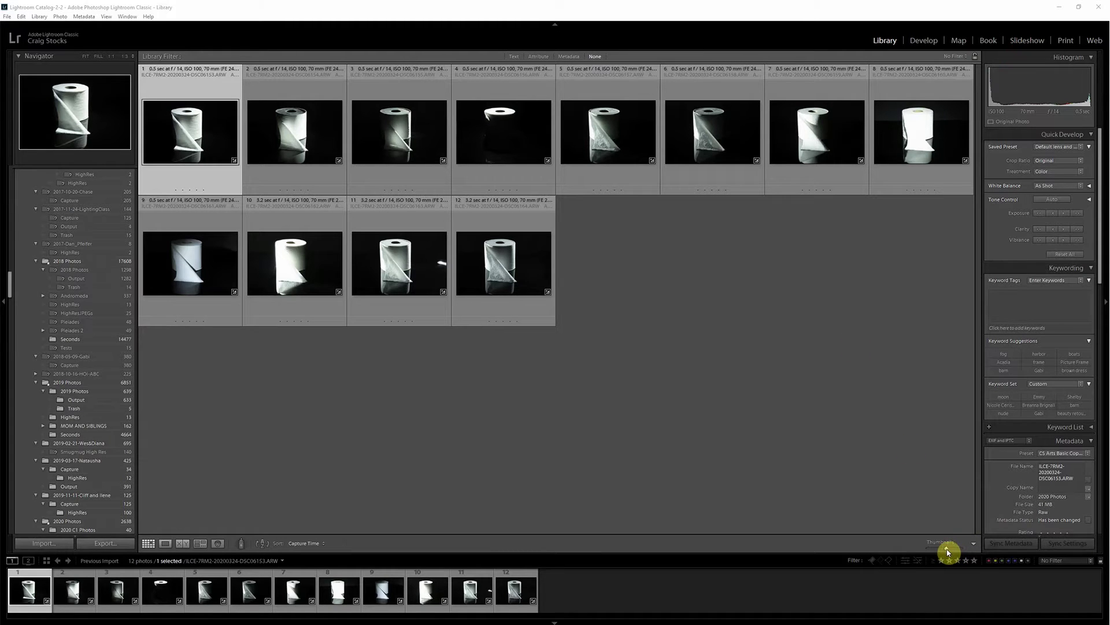
Enlarge the grid thumbnails and compare the lighting in photos DSC06153, DSC06154 and DSC06155 in full view
{"action": "left_click_drag", "start_coordinate": [947, 553], "coordinate": [947, 539]}
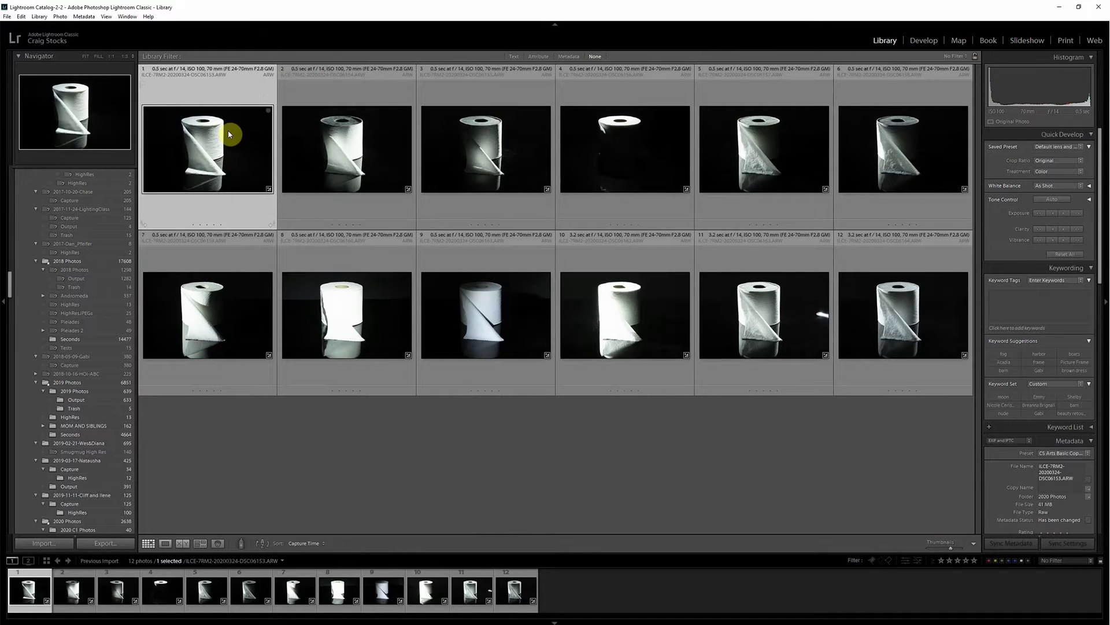
{"action": "mouse_move", "coordinate": [228, 132]}
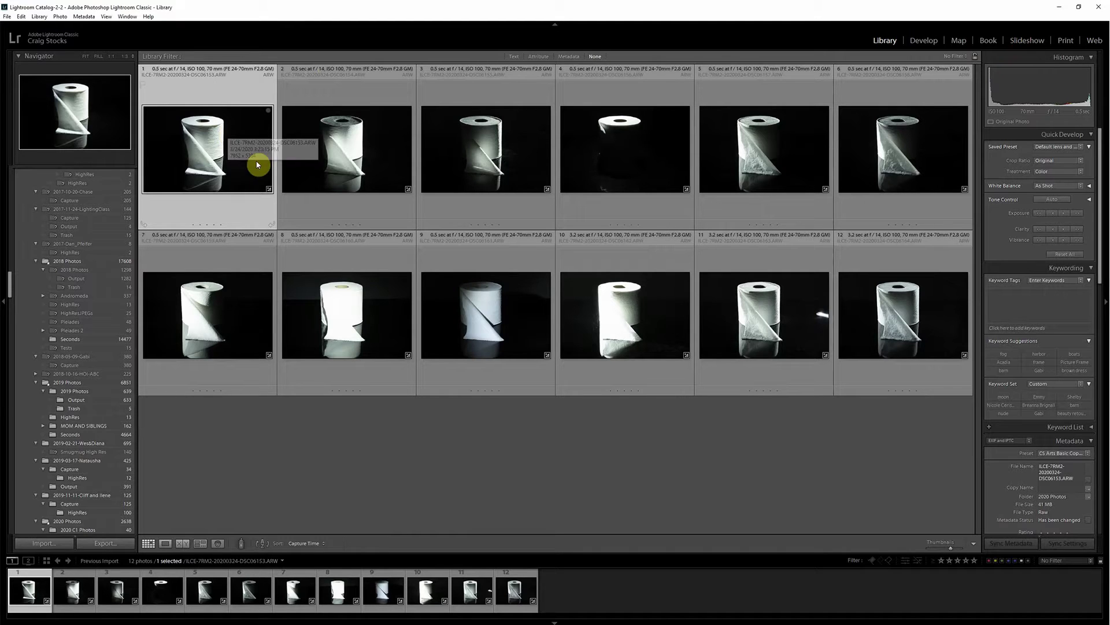
{"action": "double_click", "coordinate": [225, 152]}
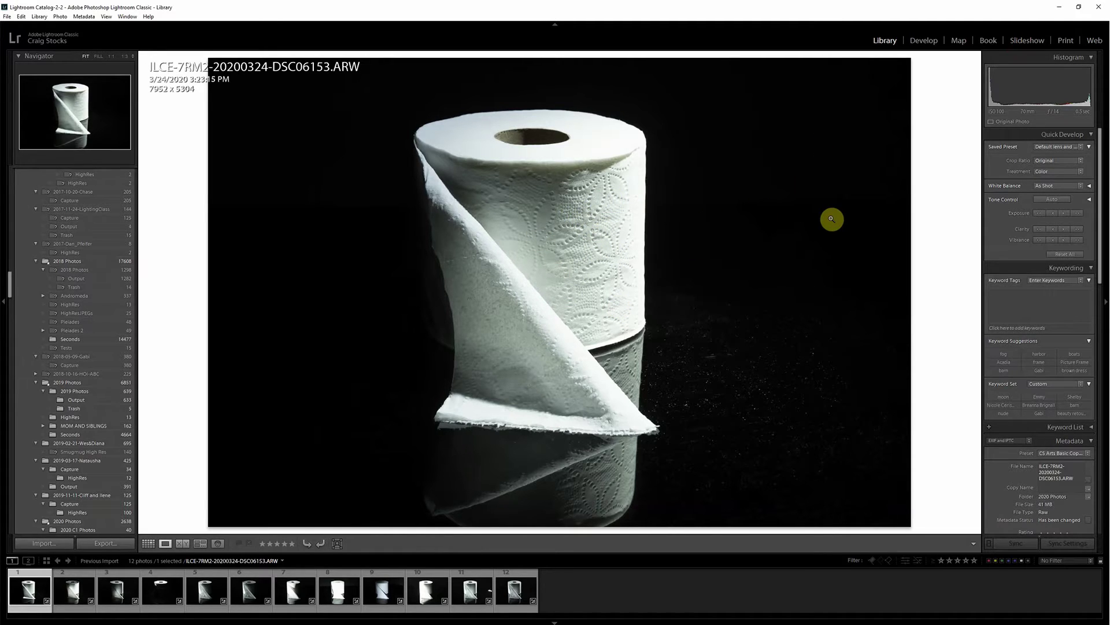
{"action": "left_click", "coordinate": [73, 593]}
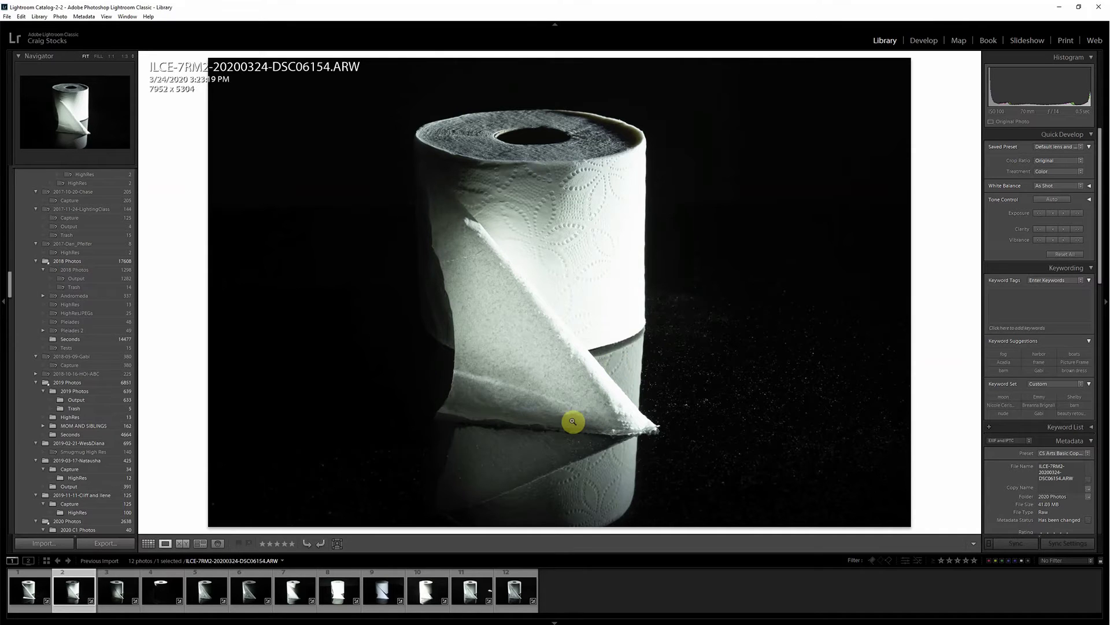
{"action": "left_click", "coordinate": [125, 596]}
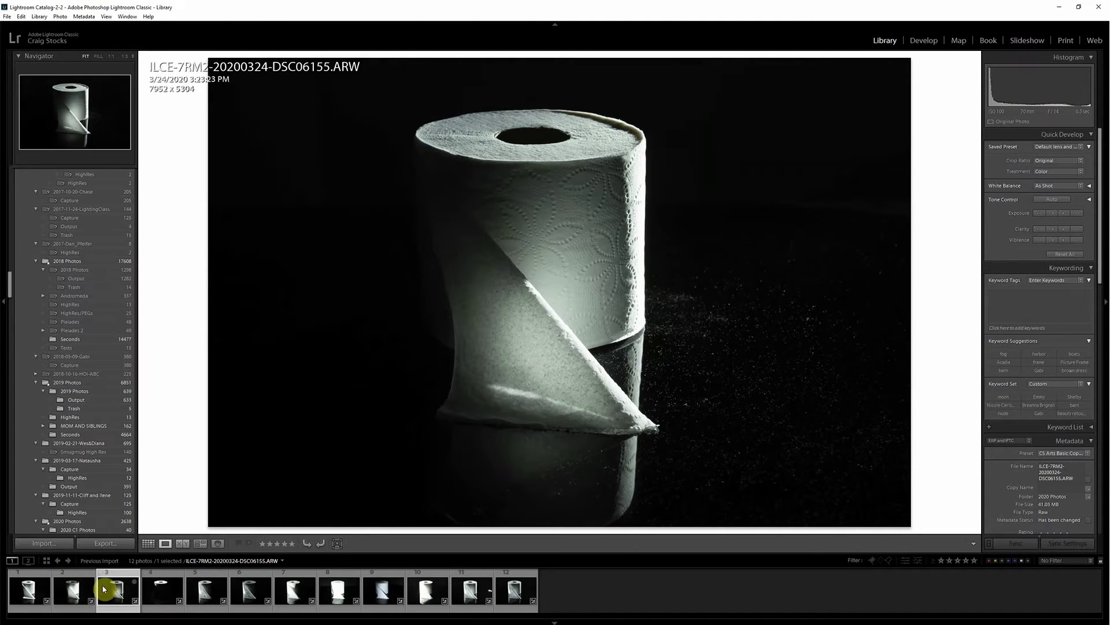
{"action": "left_click", "coordinate": [76, 590]}
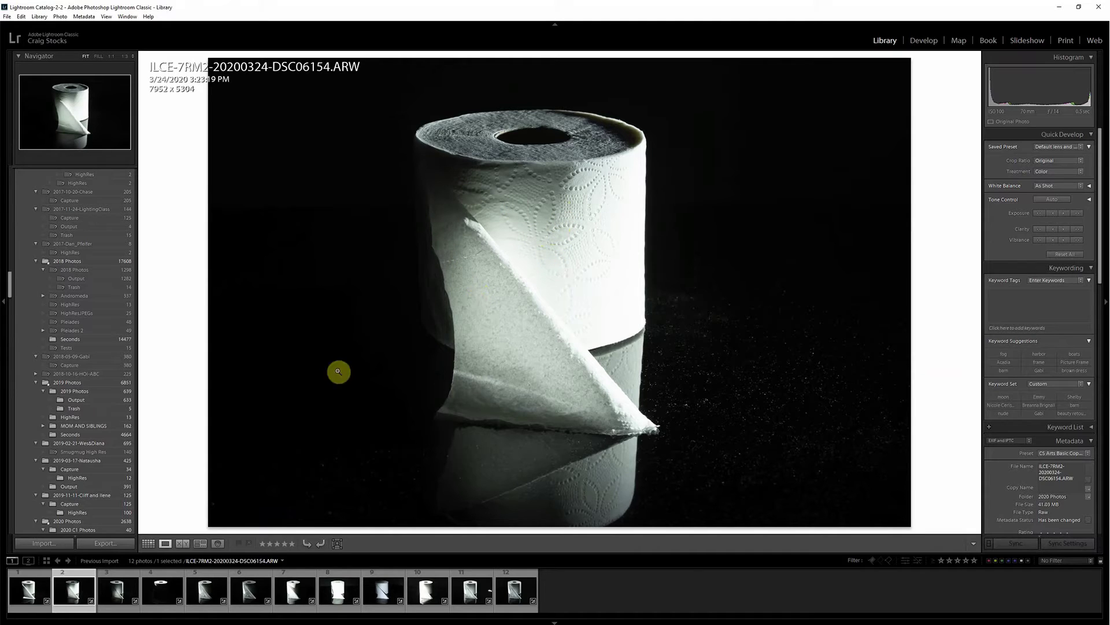
Lower the exposure of photo DSC06160 to -1.99 in the Develop module
{"action": "left_click", "coordinate": [342, 595]}
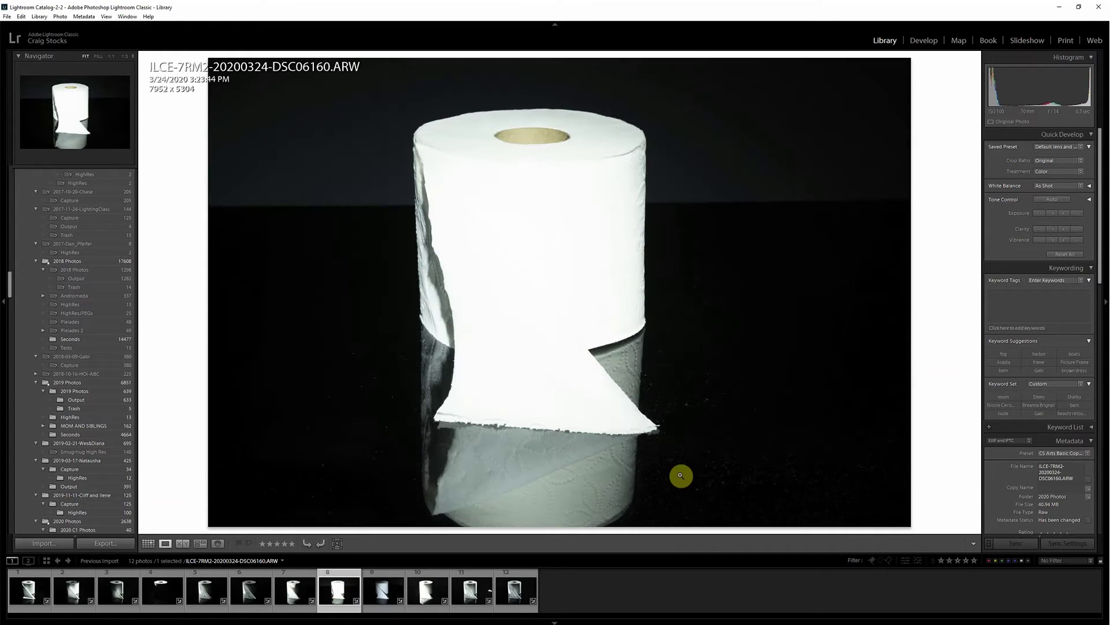
{"action": "left_click", "coordinate": [925, 40]}
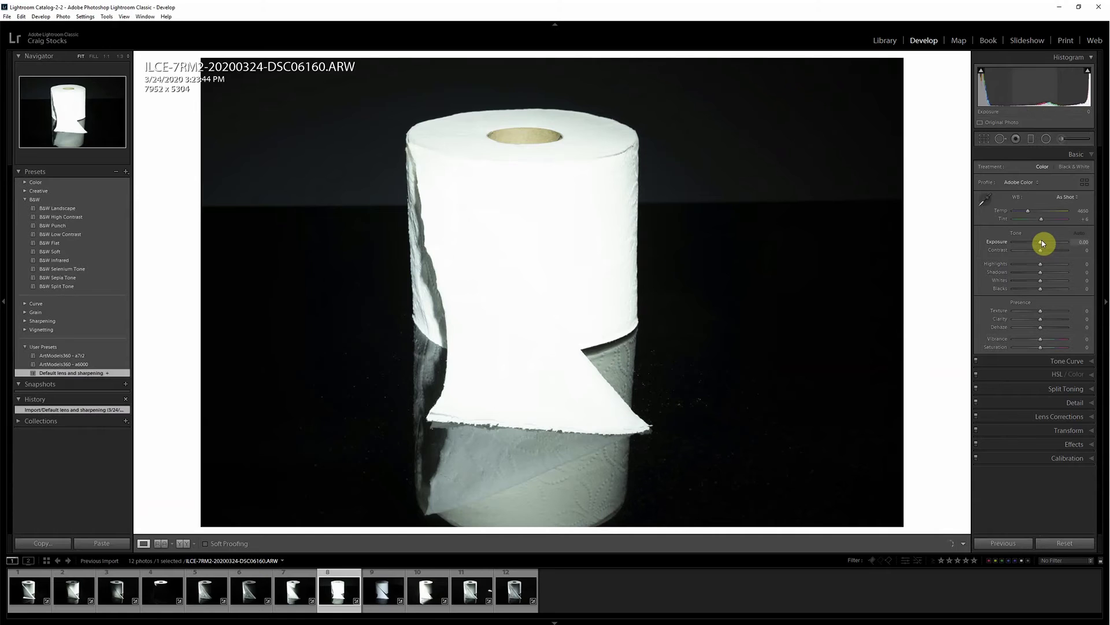
{"action": "left_click_drag", "start_coordinate": [1043, 242], "coordinate": [1032, 243]}
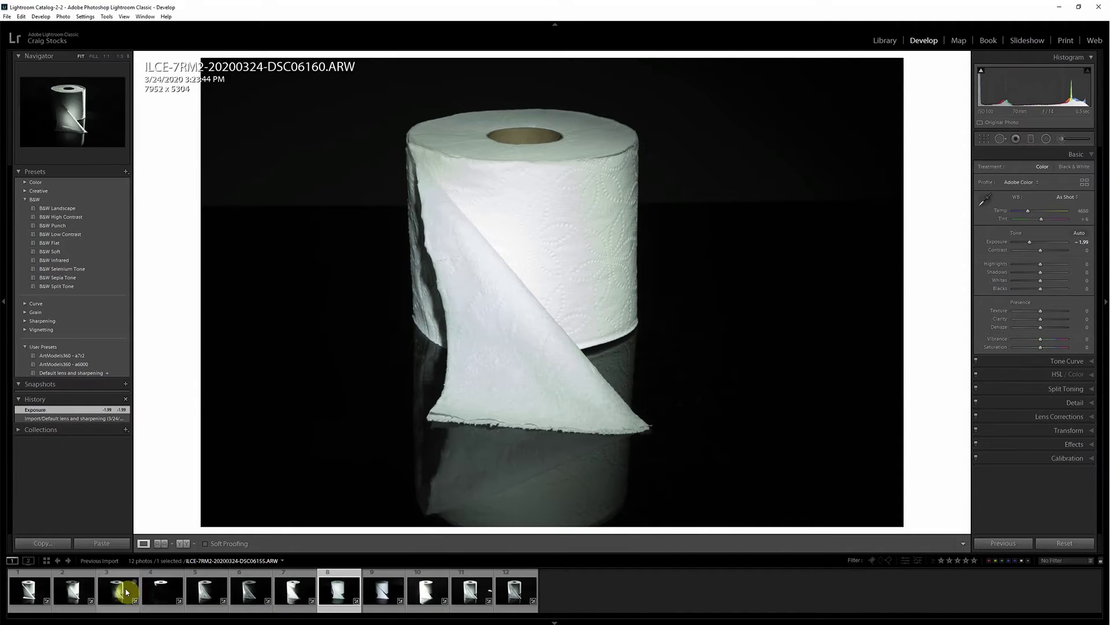
Review the lighting in photos DSC06154, DSC06155, DSC06157, DSC06158 and DSC06164 one after another
{"action": "left_click", "coordinate": [81, 585]}
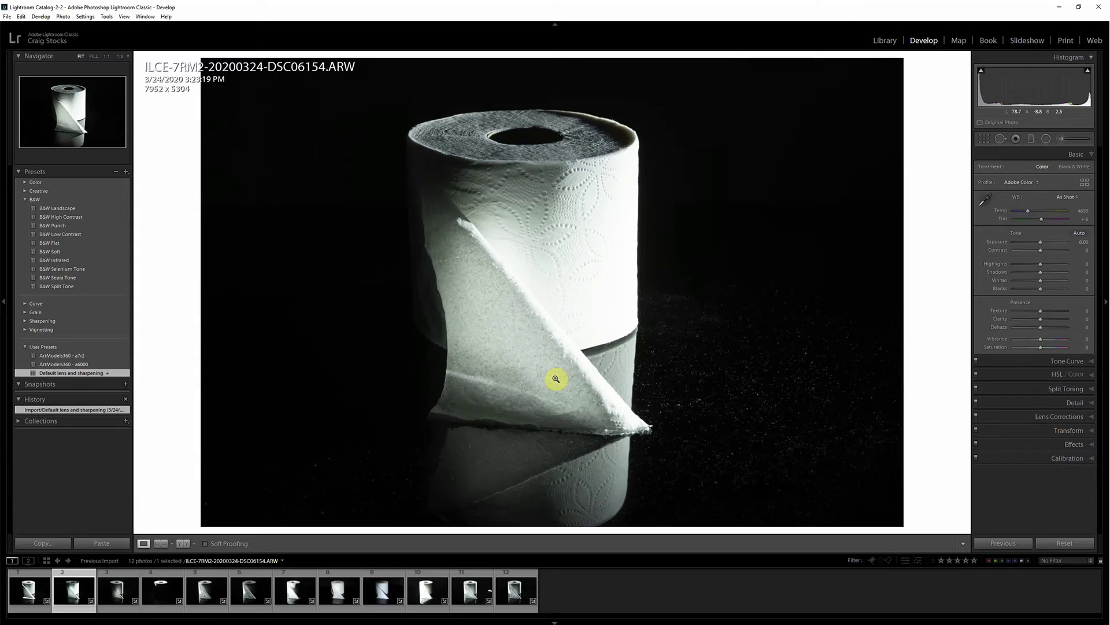
{"action": "left_click", "coordinate": [128, 596]}
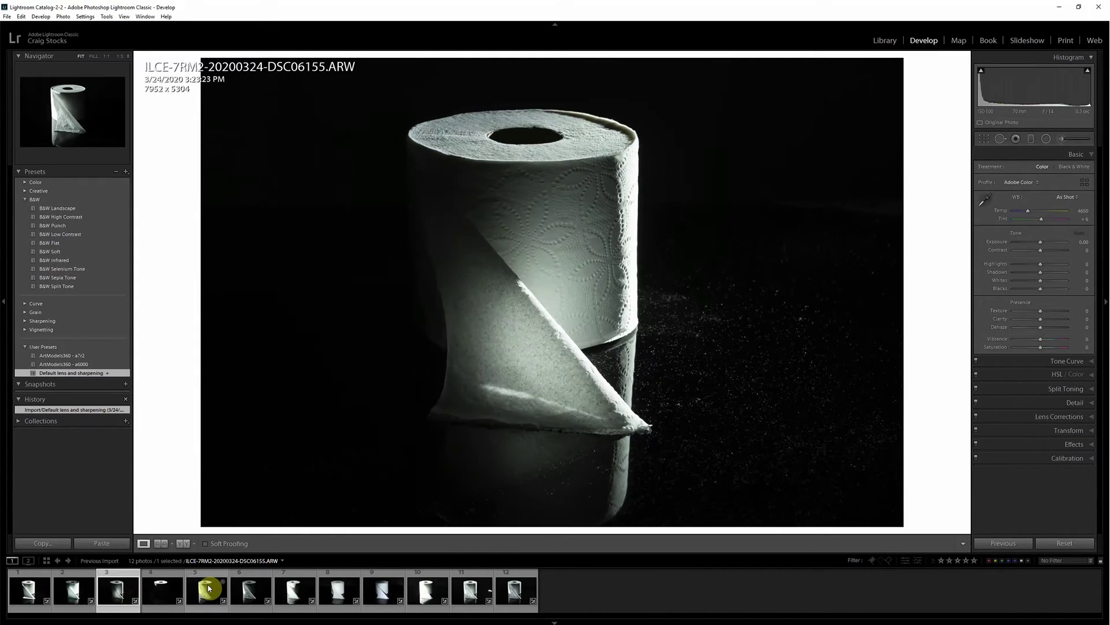
{"action": "left_click", "coordinate": [208, 589]}
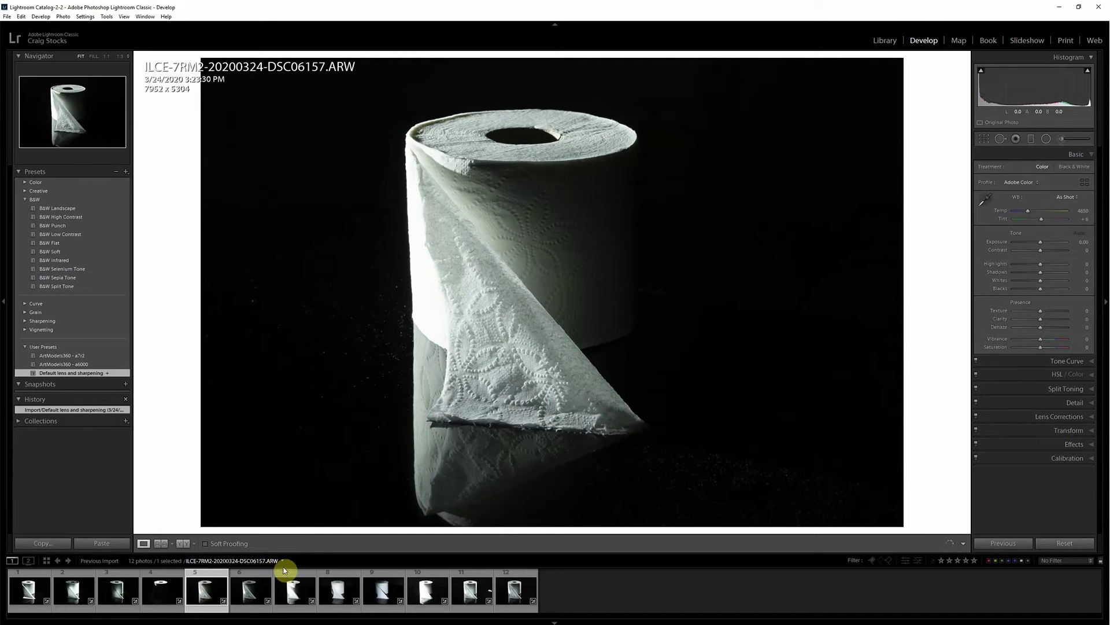
{"action": "left_click", "coordinate": [248, 595]}
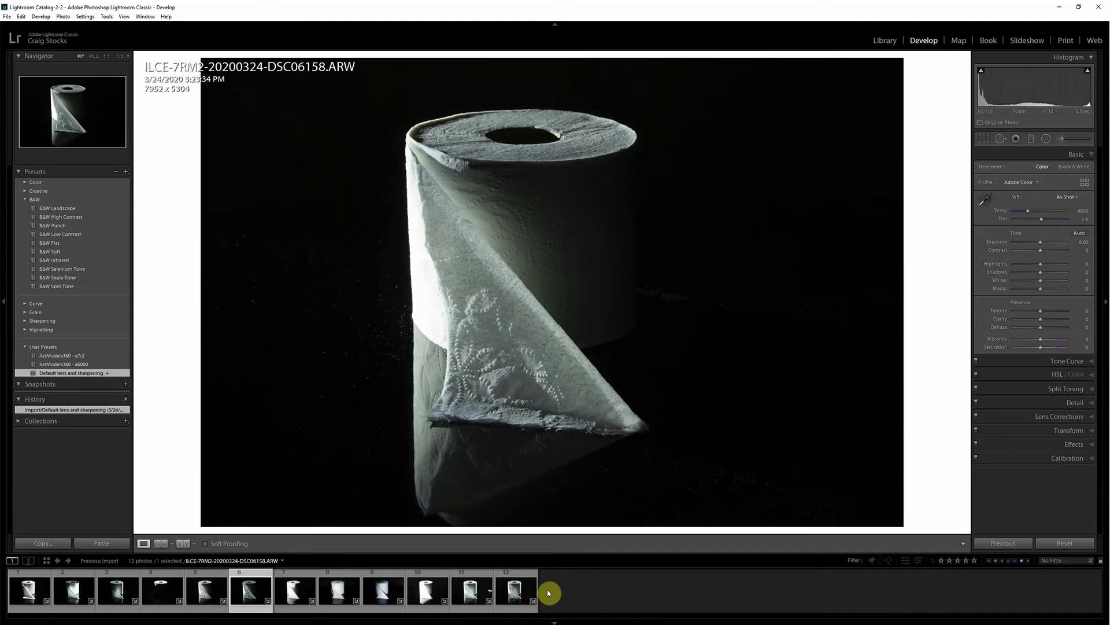
{"action": "left_click", "coordinate": [529, 593]}
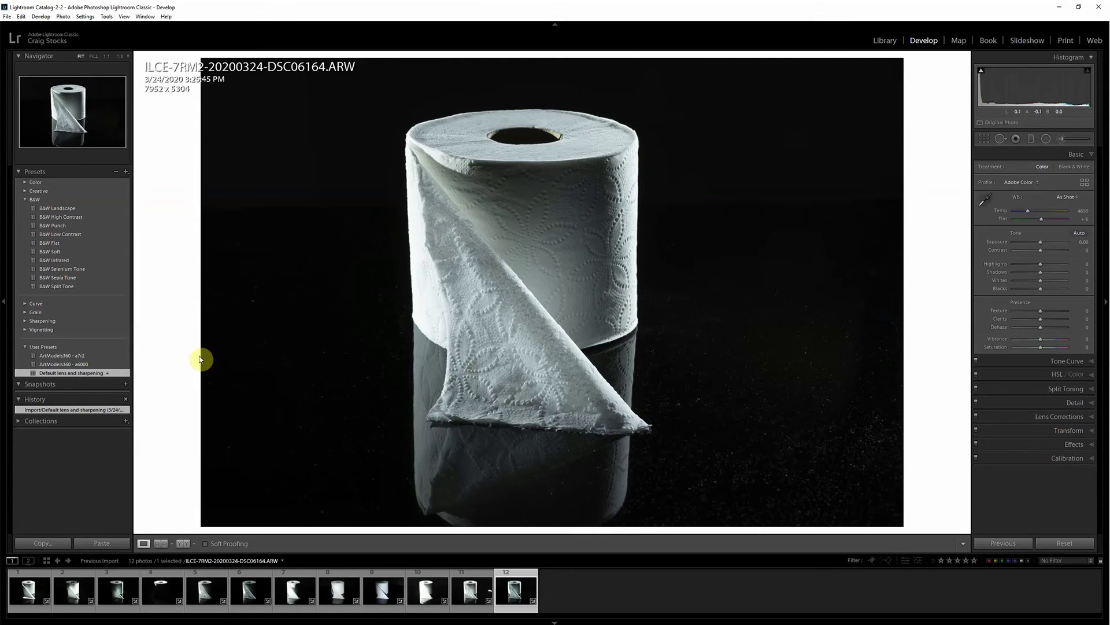
Select photos DSC06155 and DSC06158 in the Library grid and open them as layers in one Photoshop document
{"action": "left_click", "coordinate": [883, 40]}
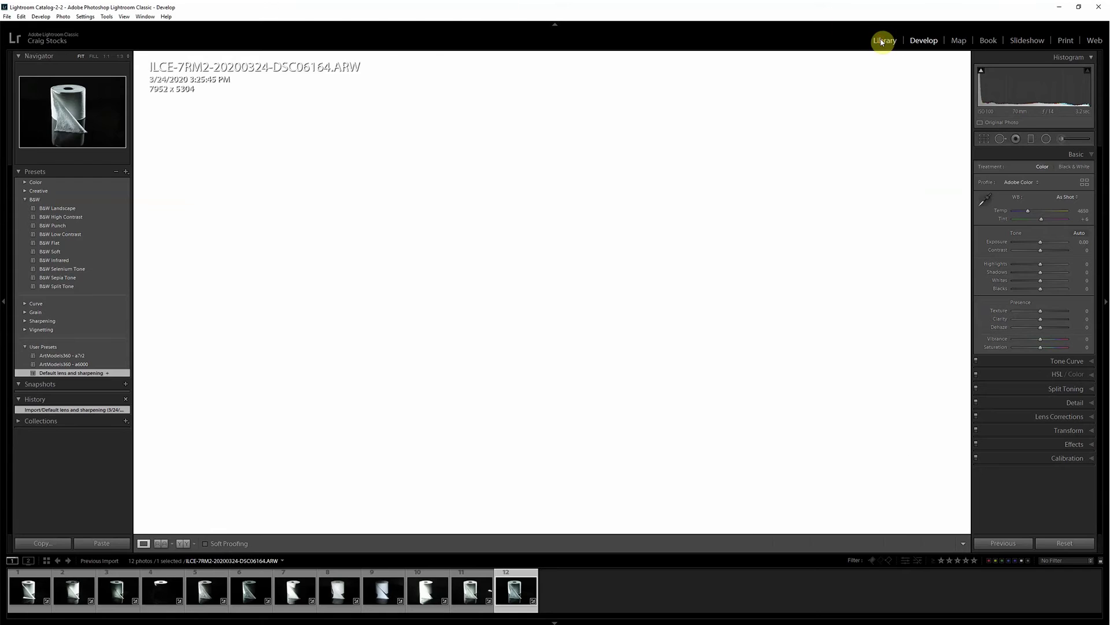
{"action": "key", "text": "g"}
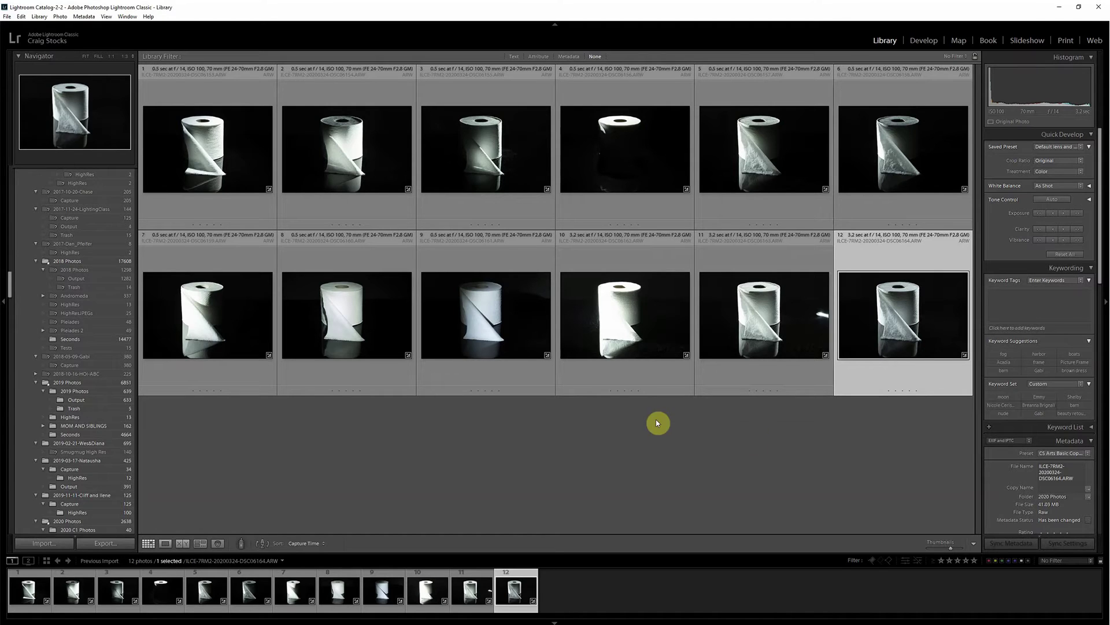
{"action": "left_click", "coordinate": [511, 156]}
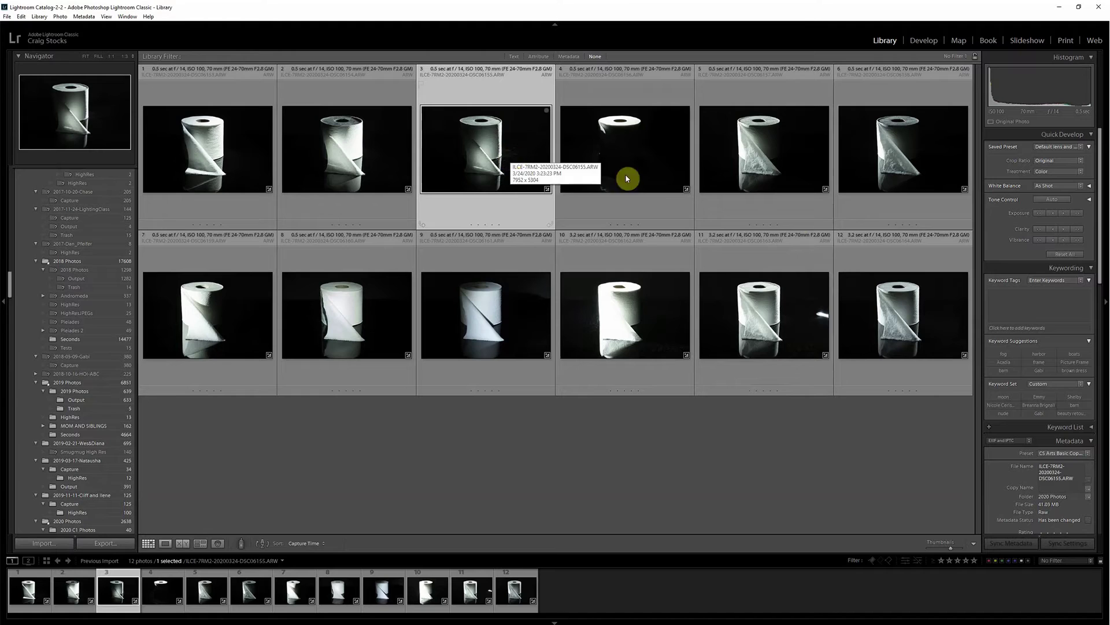
{"action": "left_click", "coordinate": [916, 168]}
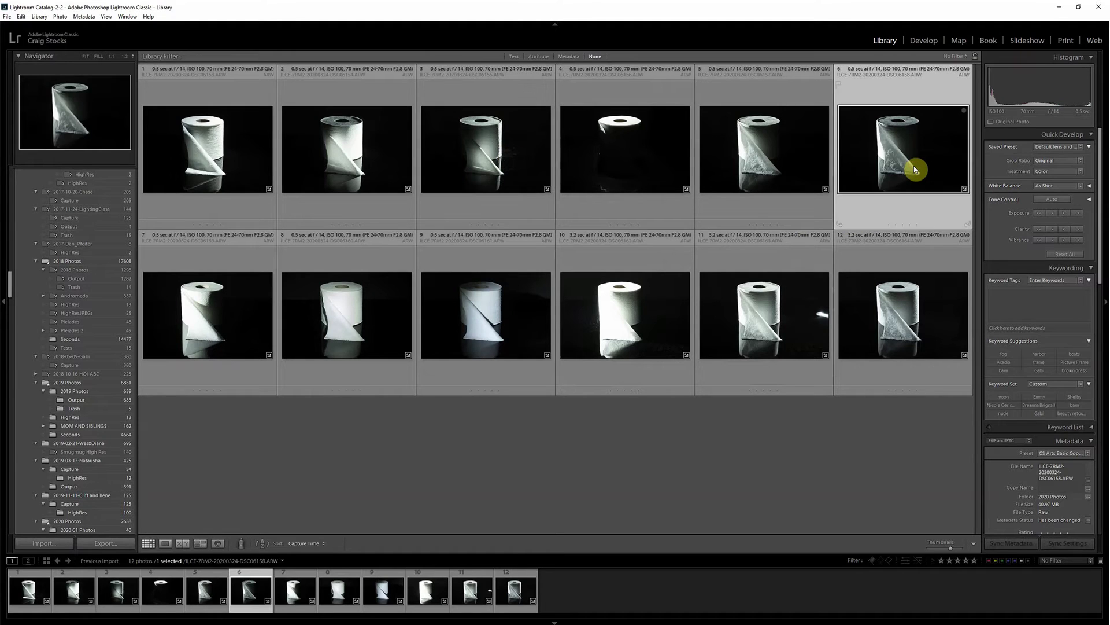
{"action": "left_click", "coordinate": [501, 166], "text": "ctrl"}
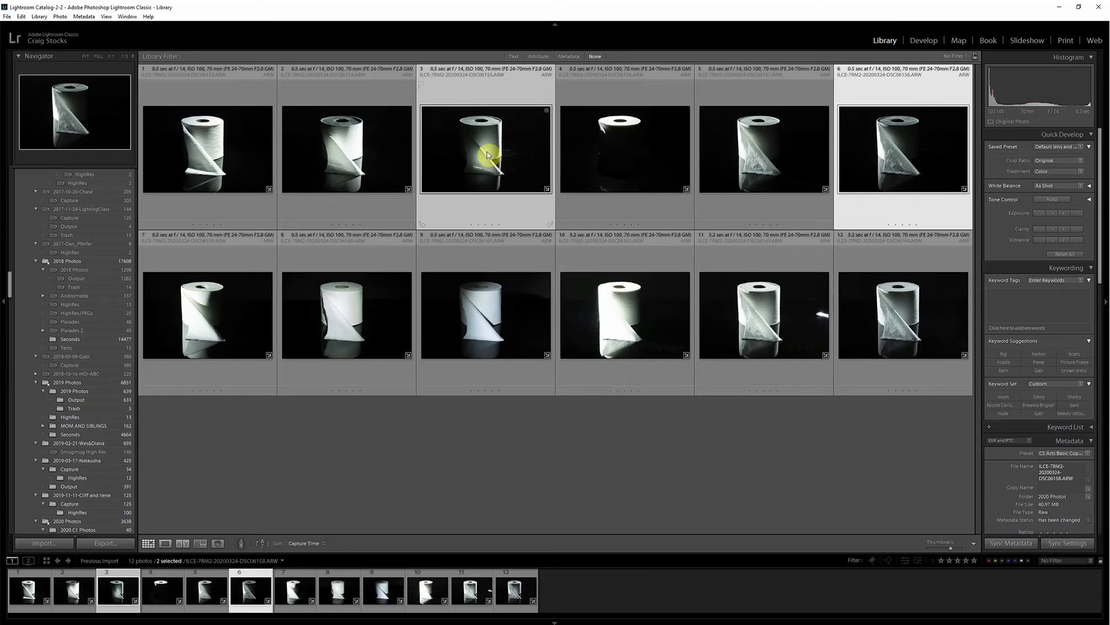
{"action": "right_click", "coordinate": [491, 145]}
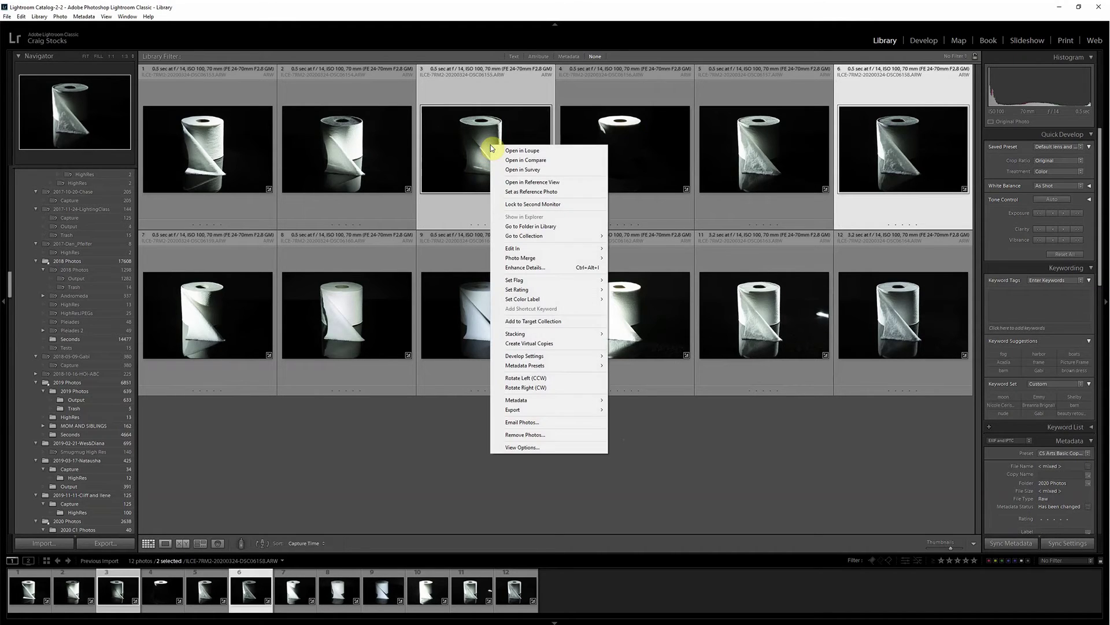
{"action": "mouse_move", "coordinate": [538, 249]}
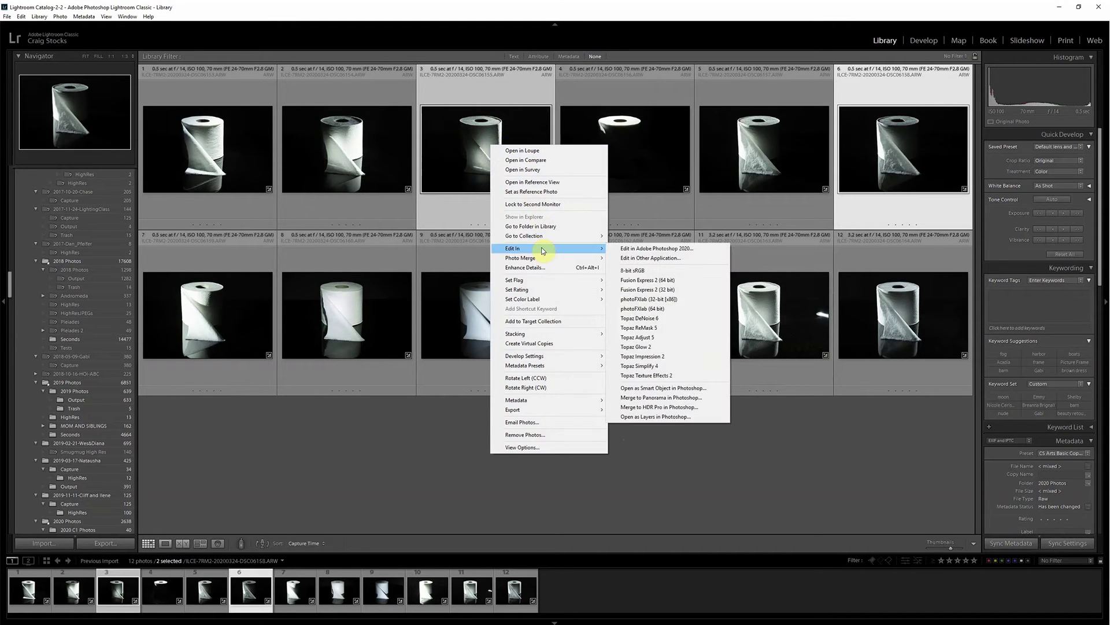
{"action": "left_click", "coordinate": [661, 418]}
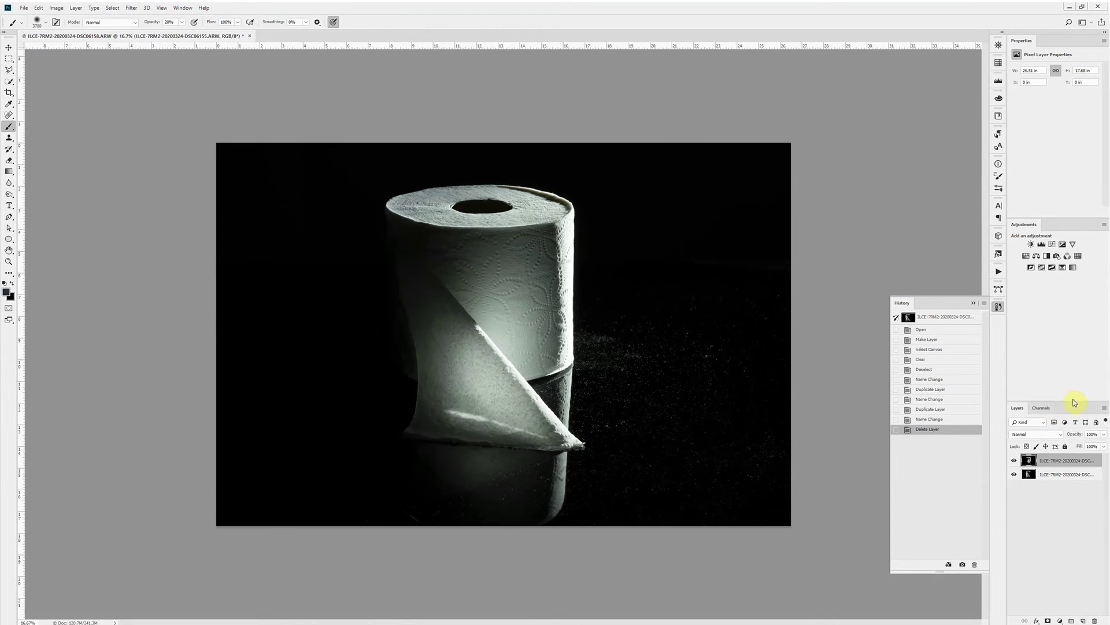
Give the layer list more room and set the upper layer's blend mode to Lighten
{"action": "left_click_drag", "start_coordinate": [1070, 399], "coordinate": [1067, 312]}
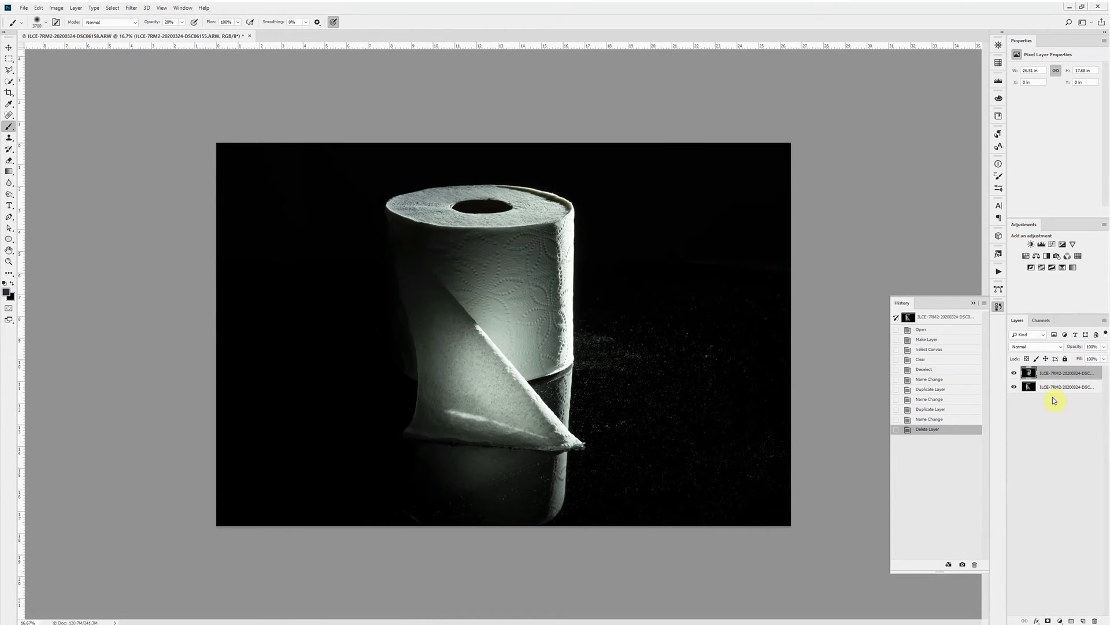
{"action": "left_click", "coordinate": [1062, 347]}
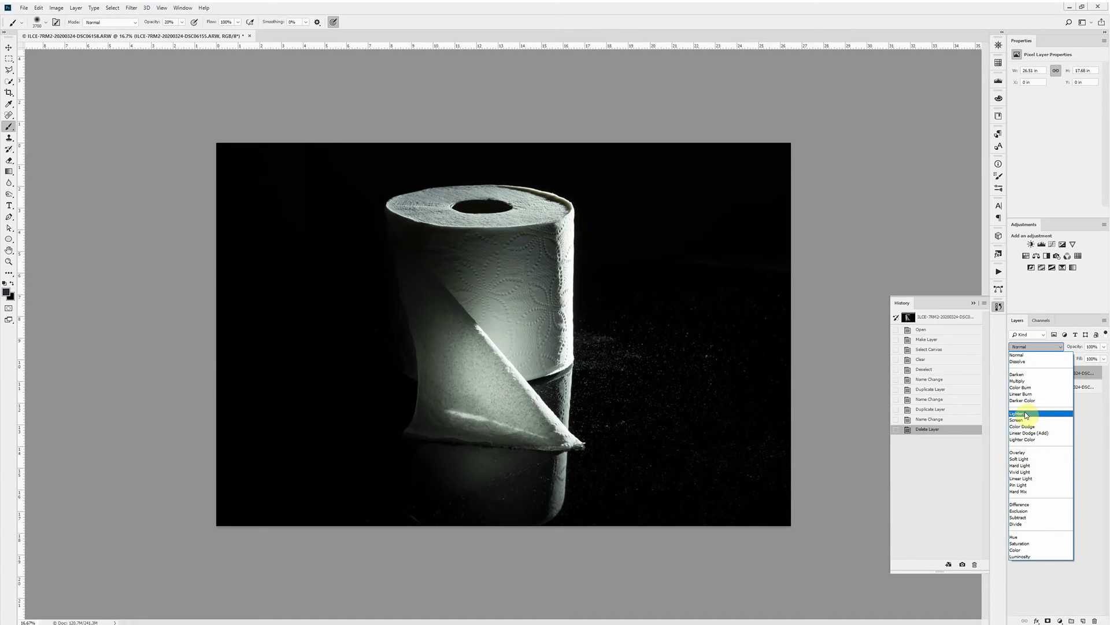
{"action": "left_click", "coordinate": [1086, 412]}
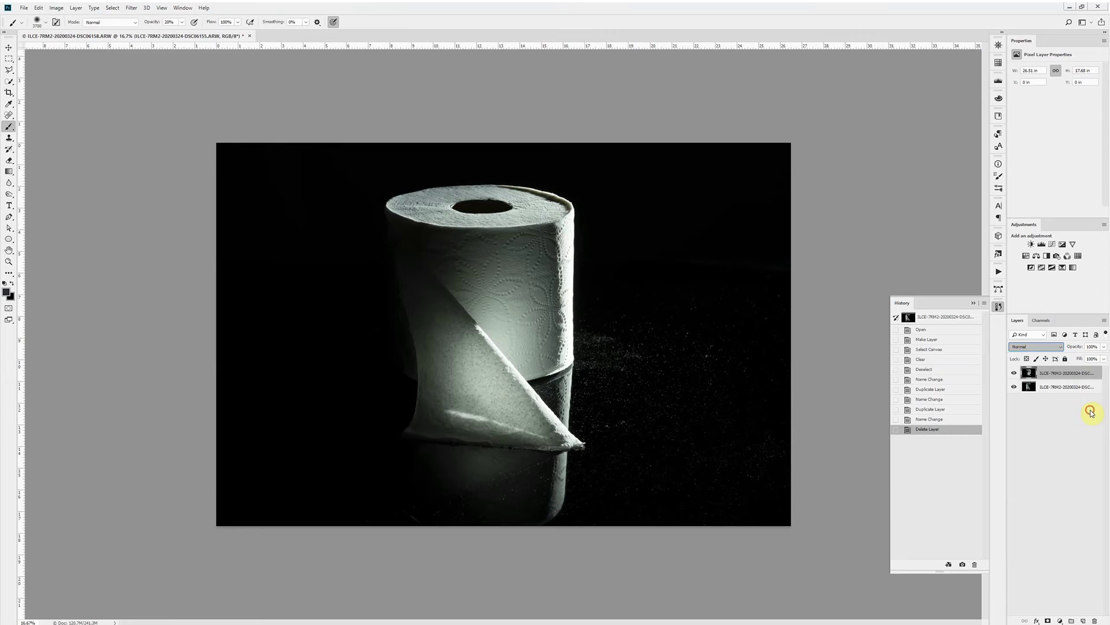
{"action": "left_click", "coordinate": [1013, 375]}
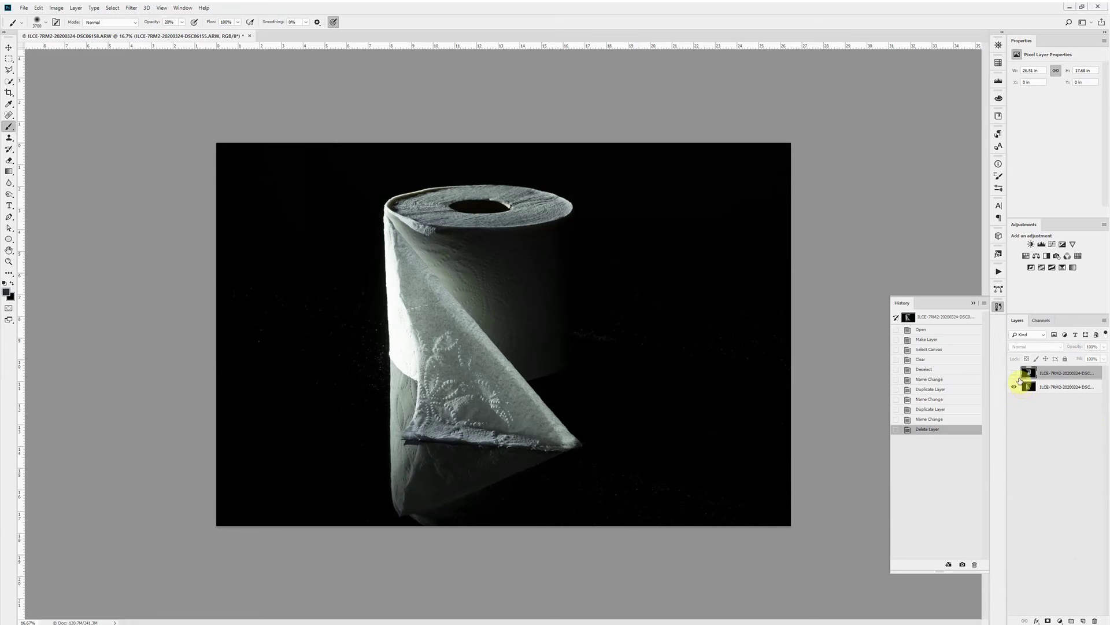
{"action": "left_click", "coordinate": [1014, 375]}
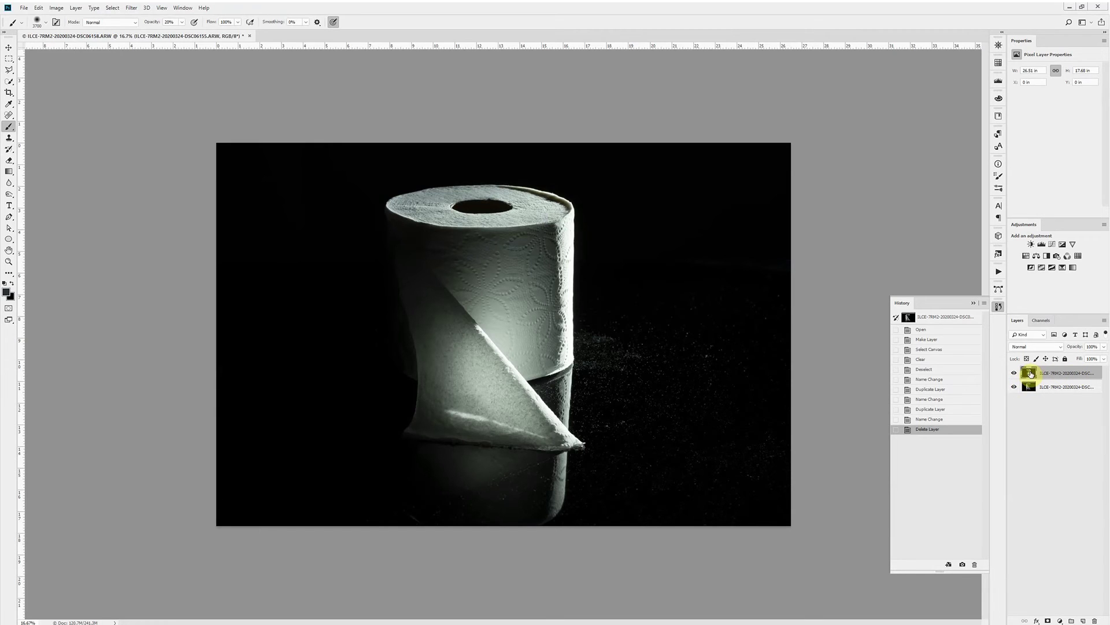
{"action": "left_click", "coordinate": [1033, 347]}
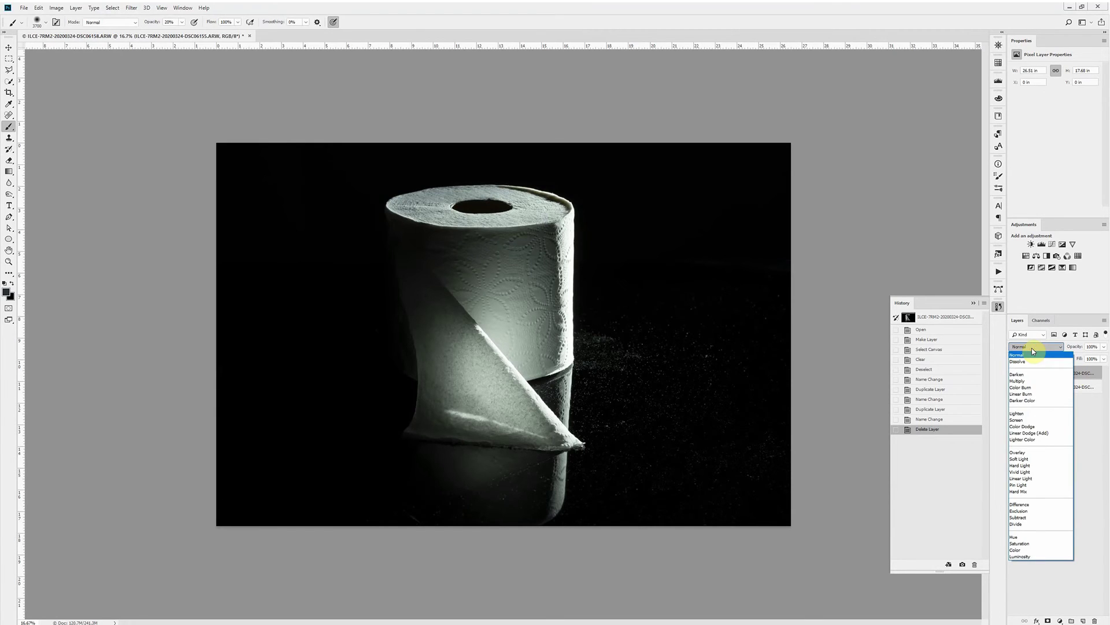
{"action": "left_click", "coordinate": [1038, 416]}
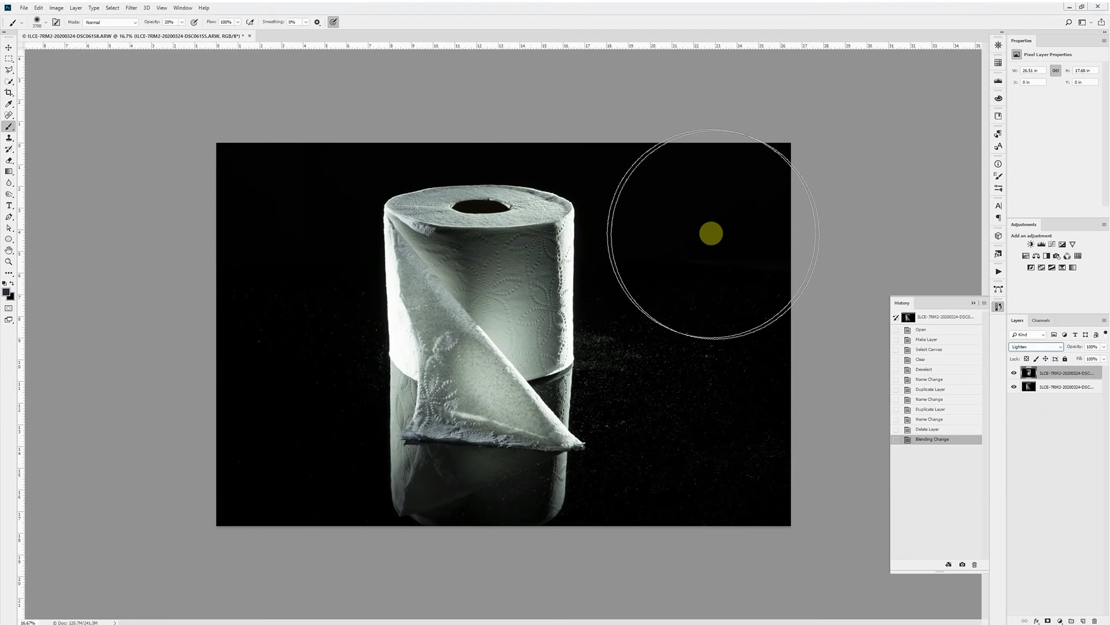
Toggle the upper layer's visibility to compare the image with and without the Lighten blend
{"action": "left_click", "coordinate": [1016, 373]}
{"action": "left_click", "coordinate": [1016, 374]}
{"action": "left_click", "coordinate": [1016, 373]}
{"action": "left_click", "coordinate": [1016, 373]}
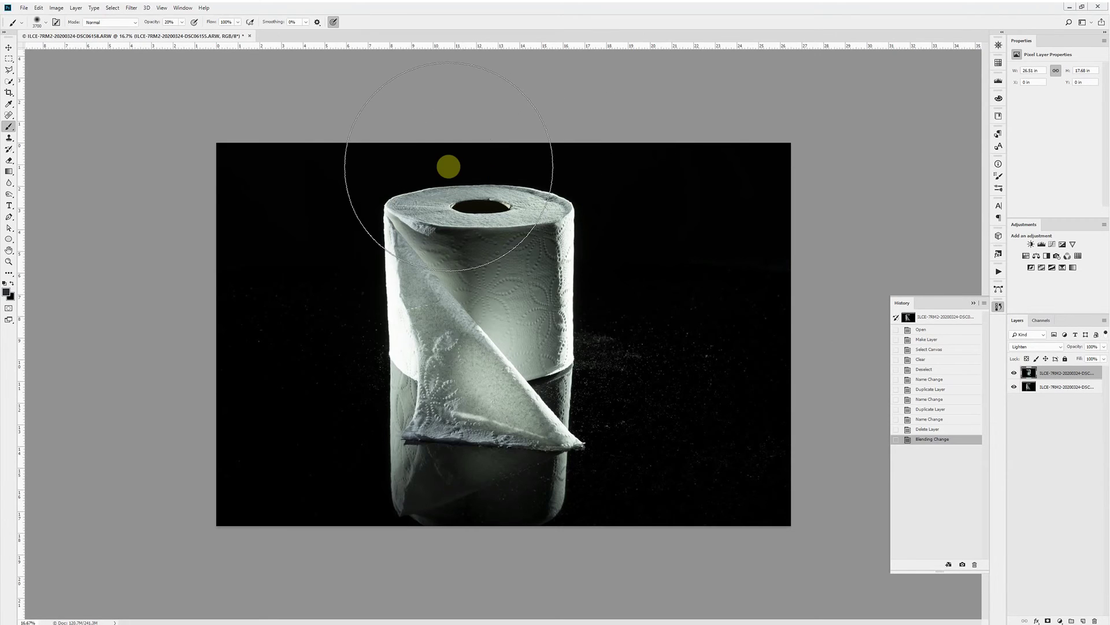
{"action": "left_click", "coordinate": [1015, 374]}
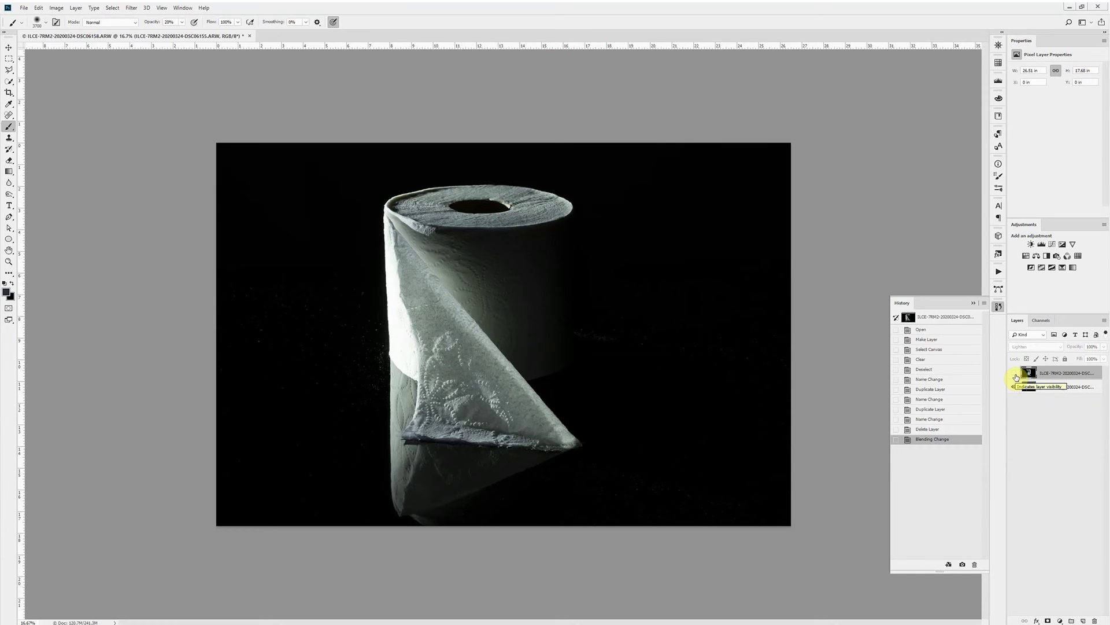
{"action": "left_click", "coordinate": [1015, 375]}
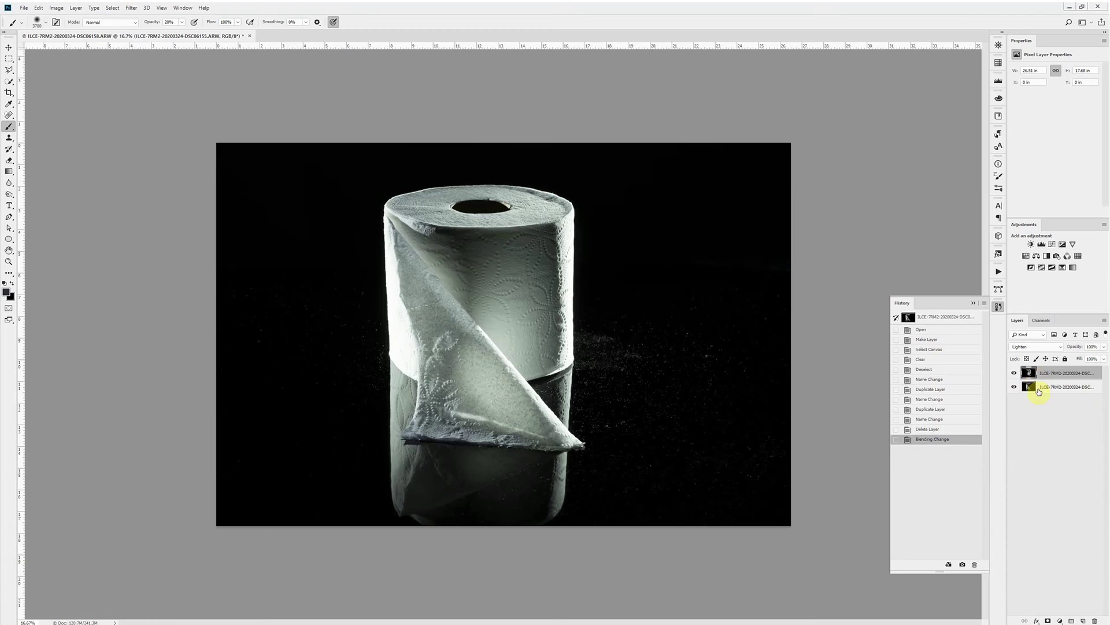
Add a white layer mask to the upper layer and reduce the brush size to 2000 px
{"action": "left_click", "coordinate": [1048, 620]}
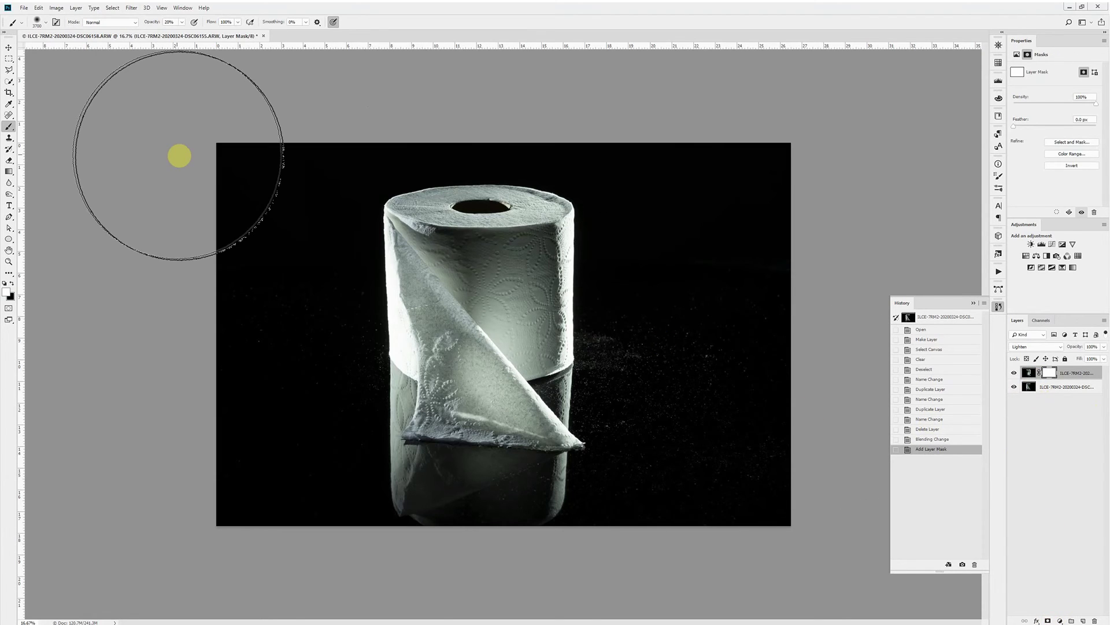
{"action": "key", "text": "bracketleft"}
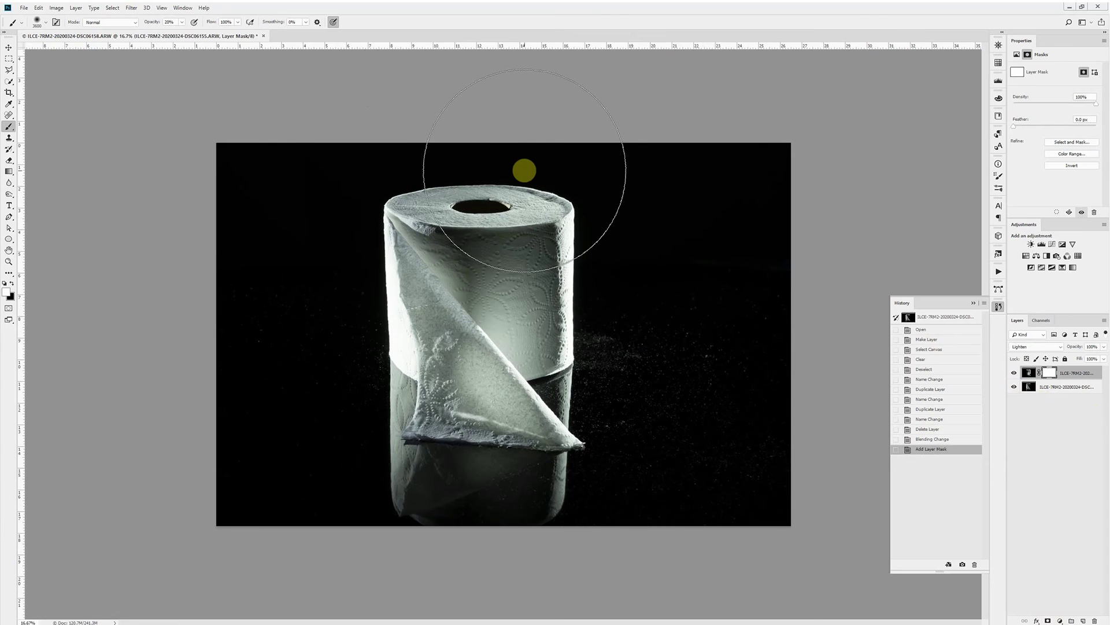
{"action": "key", "text": "bracketleft"}
{"action": "key", "text": "bracketleft"}
{"action": "key", "text": "bracketleft"}
{"action": "key", "text": "bracketleft"}
{"action": "key", "text": "bracketleft"}
{"action": "key", "text": "bracketleft"}
{"action": "key", "text": "bracketleft"}
{"action": "key", "text": "bracketleft"}
{"action": "key", "text": "bracketleft"}
{"action": "key", "text": "bracketleft"}
{"action": "key", "text": "bracketleft"}
{"action": "key", "text": "bracketleft"}
{"action": "key", "text": "bracketleft"}
{"action": "key", "text": "bracketleft"}
{"action": "key", "text": "bracketleft"}
{"action": "key", "text": "bracketleft"}
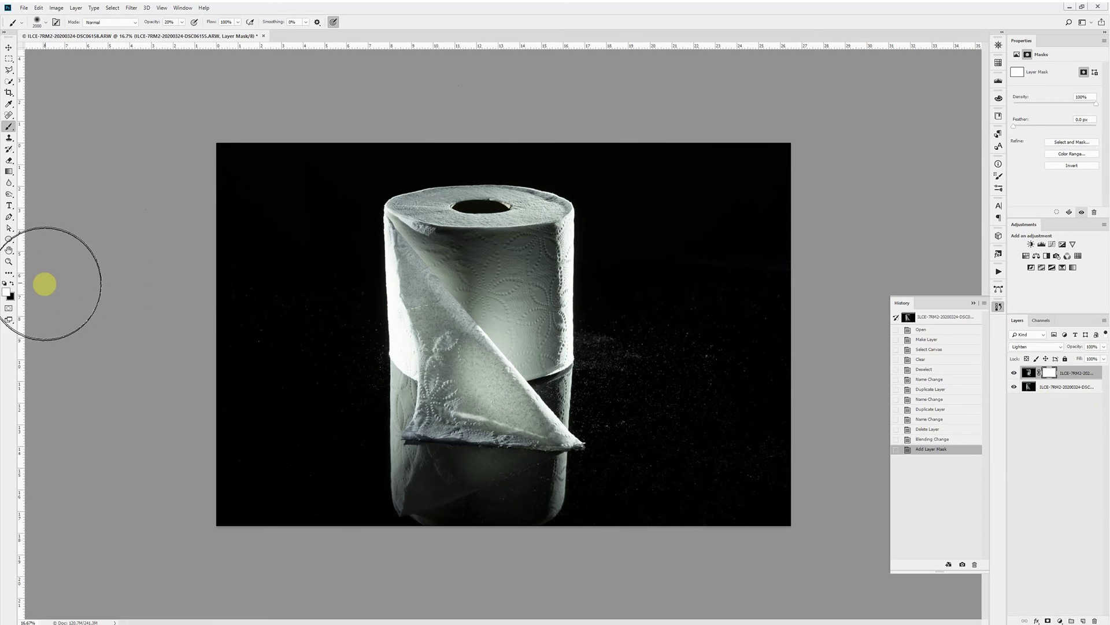
Paint black at 100% brush opacity on the upper layer's mask to hide its light on the top of the roll
{"action": "key", "text": "x"}
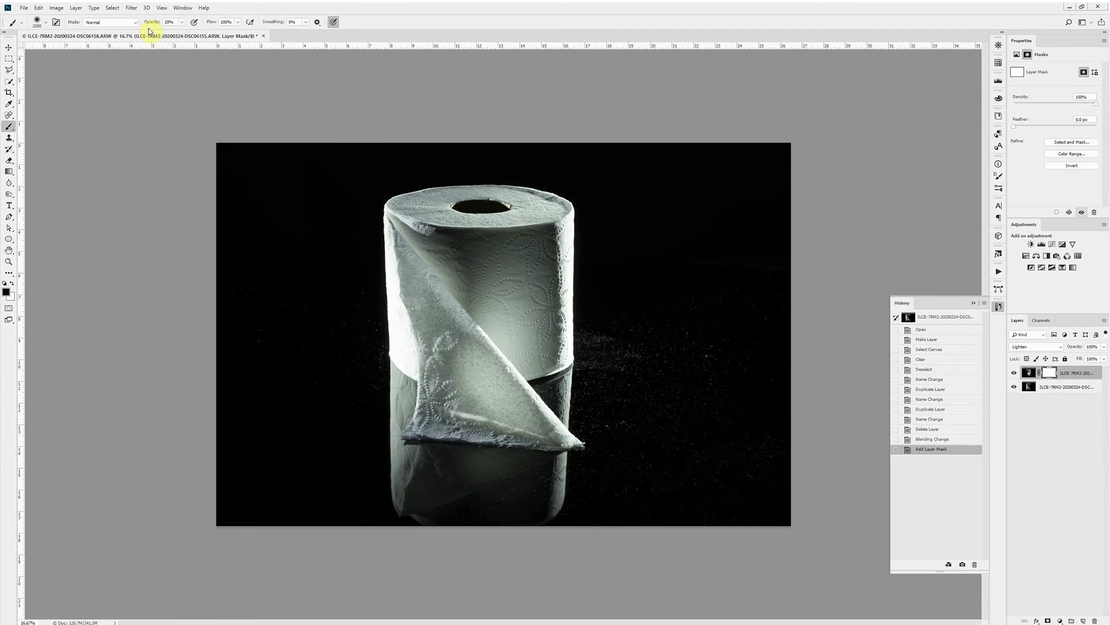
{"action": "left_click_drag", "start_coordinate": [149, 23], "coordinate": [216, 25]}
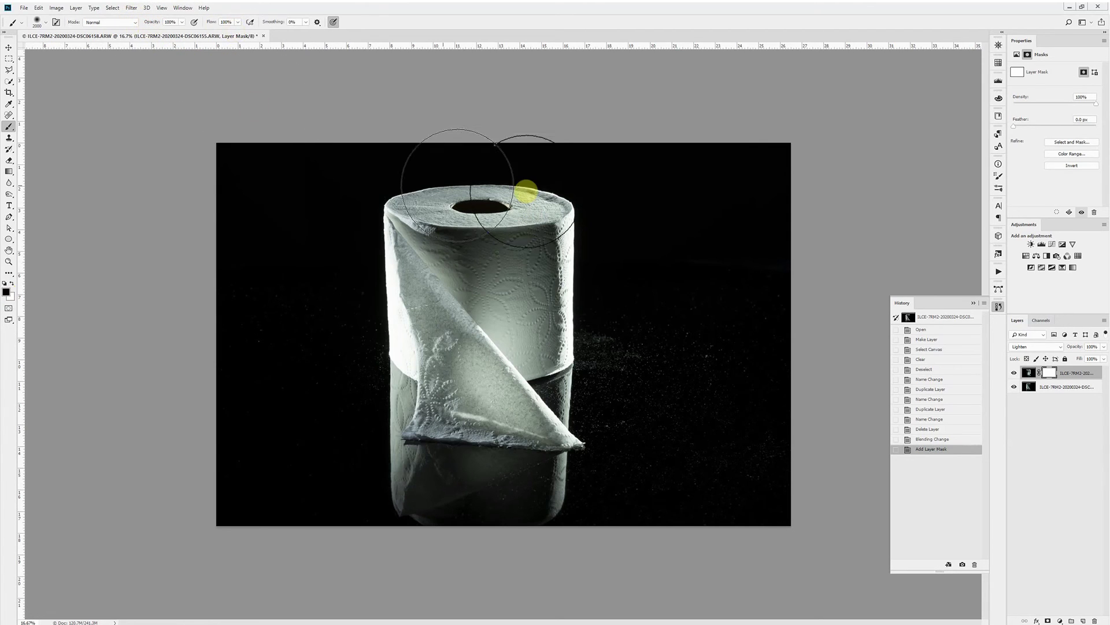
{"action": "left_click", "coordinate": [1053, 373]}
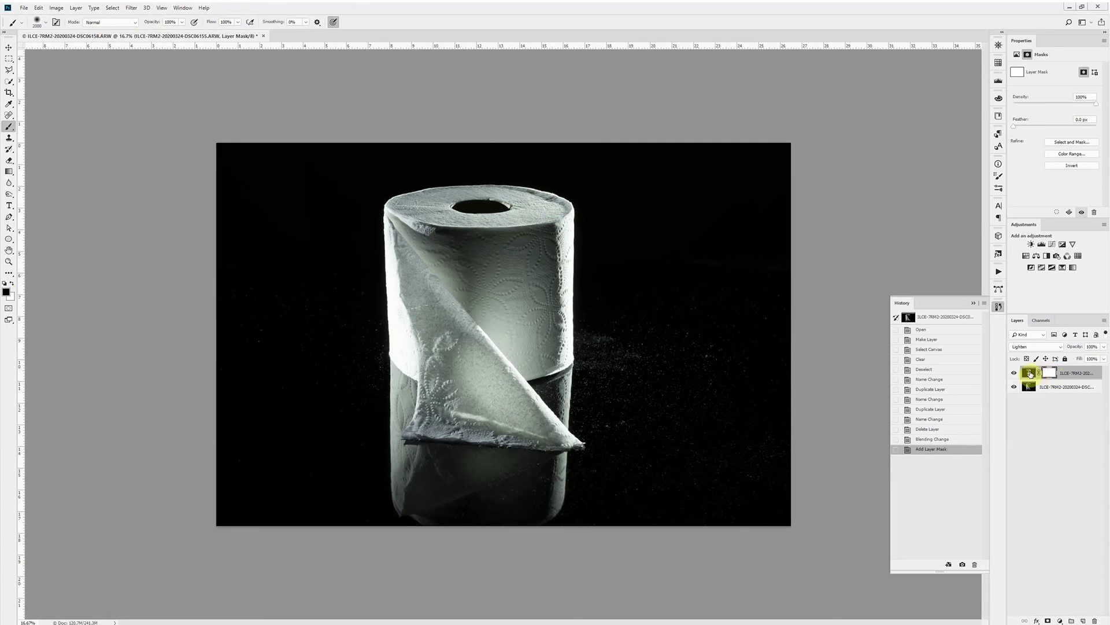
{"action": "mouse_move", "coordinate": [838, 300]}
{"action": "left_mouse_down"}
{"action": "mouse_move", "coordinate": [543, 216]}
{"action": "mouse_move", "coordinate": [463, 181]}
{"action": "mouse_move", "coordinate": [404, 178]}
{"action": "mouse_move", "coordinate": [511, 190]}
{"action": "mouse_move", "coordinate": [540, 181]}
{"action": "mouse_move", "coordinate": [553, 202]}
{"action": "left_mouse_up"}
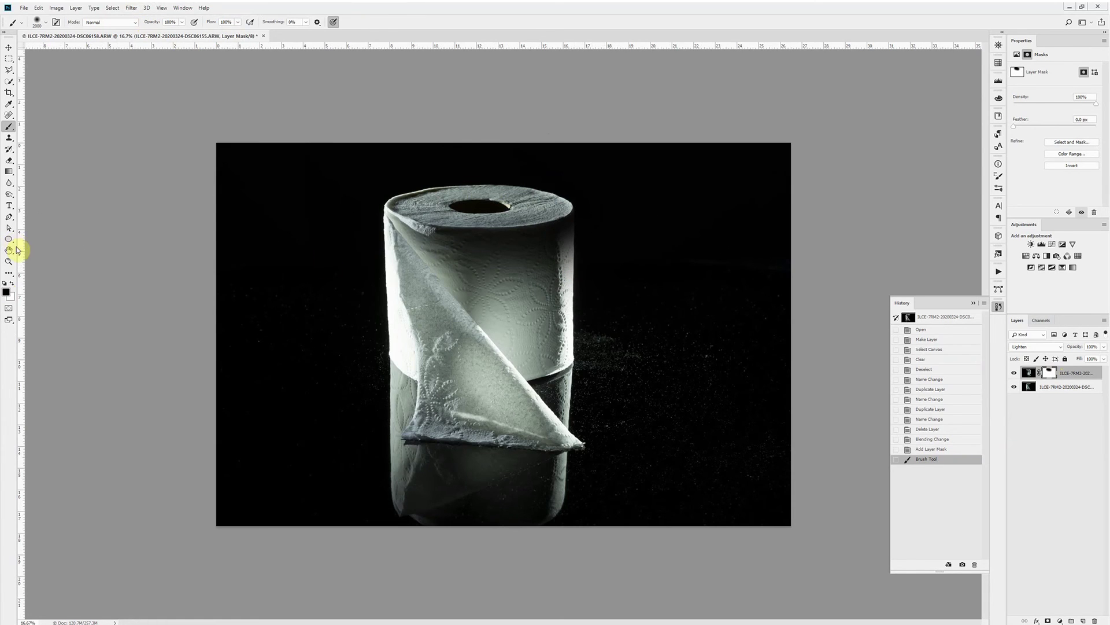
Reduce the brush to 1100 px and paint white on the mask to restore the light along the roll's upper right edge
{"action": "key", "text": "x"}
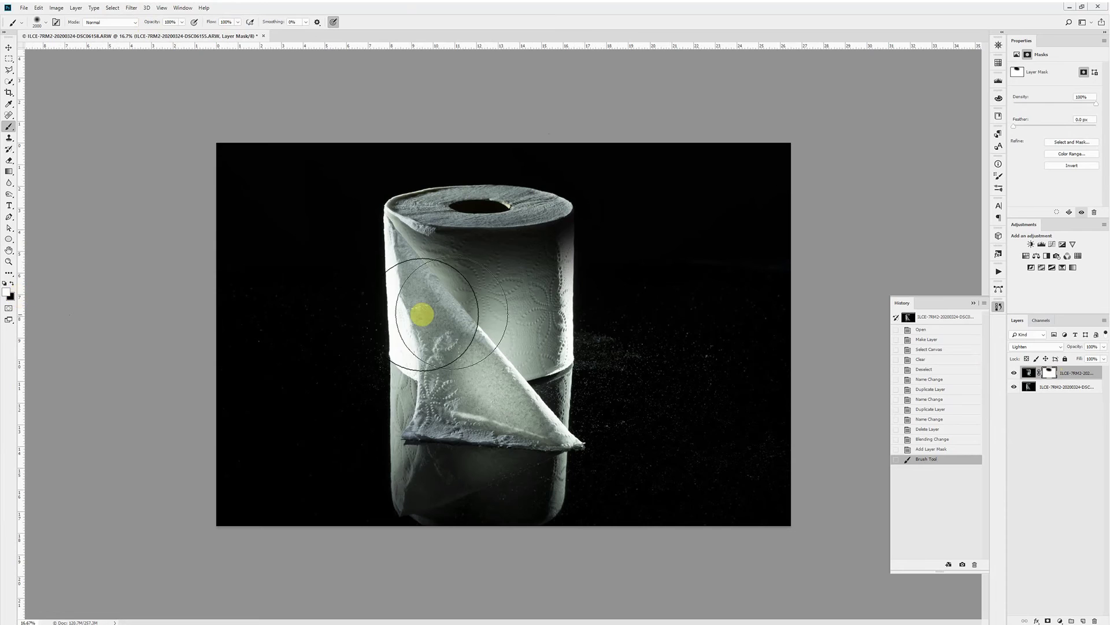
{"action": "key", "text": "bracketleft"}
{"action": "key", "text": "bracketleft"}
{"action": "key", "text": "bracketleft"}
{"action": "key", "text": "bracketleft"}
{"action": "key", "text": "bracketleft"}
{"action": "key", "text": "bracketleft"}
{"action": "key", "text": "bracketleft"}
{"action": "key", "text": "bracketleft"}
{"action": "key", "text": "bracketleft"}
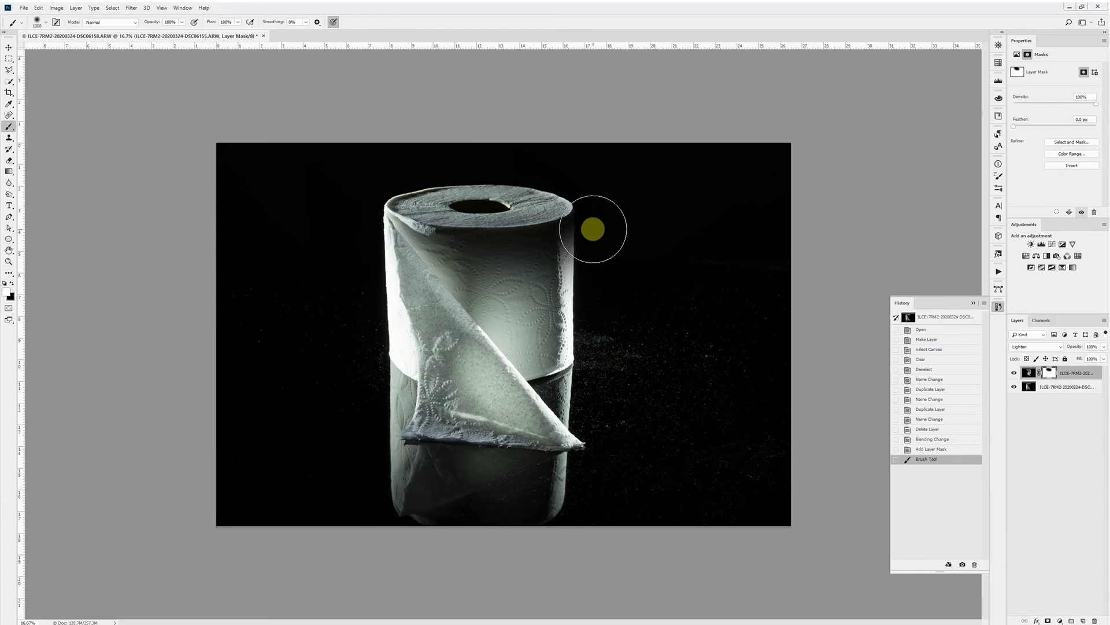
{"action": "mouse_move", "coordinate": [600, 233]}
{"action": "left_mouse_down"}
{"action": "mouse_move", "coordinate": [495, 266]}
{"action": "mouse_move", "coordinate": [635, 332]}
{"action": "mouse_move", "coordinate": [716, 314]}
{"action": "left_mouse_up"}
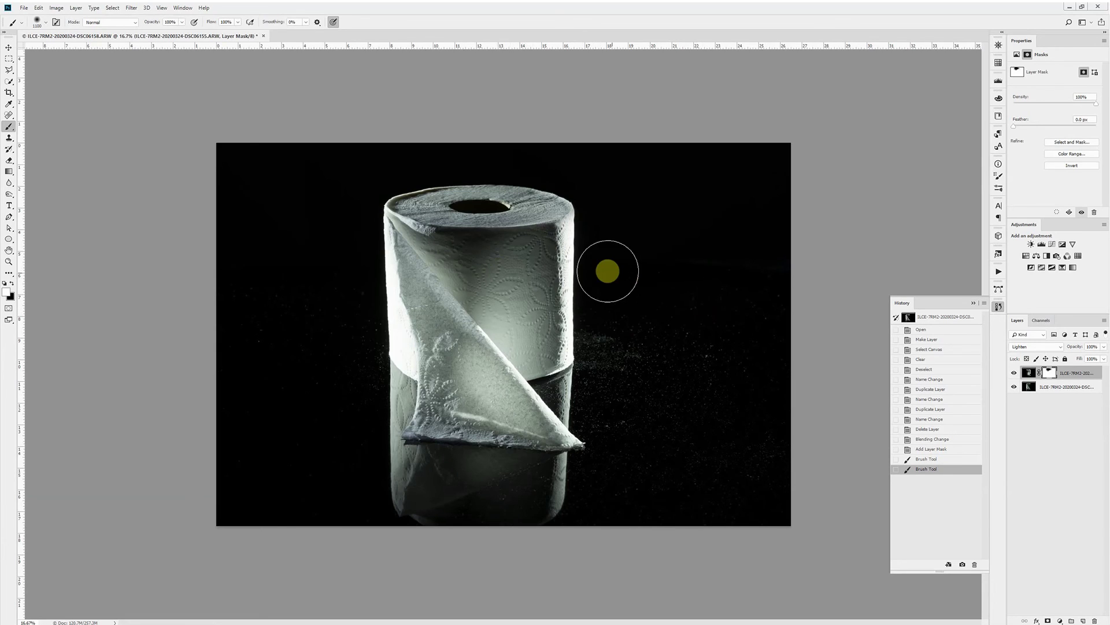
{"action": "mouse_move", "coordinate": [558, 362]}
{"action": "left_mouse_down"}
{"action": "mouse_move", "coordinate": [446, 395]}
{"action": "mouse_move", "coordinate": [542, 220]}
{"action": "mouse_move", "coordinate": [490, 428]}
{"action": "mouse_move", "coordinate": [770, 396]}
{"action": "mouse_move", "coordinate": [686, 345]}
{"action": "left_mouse_up"}
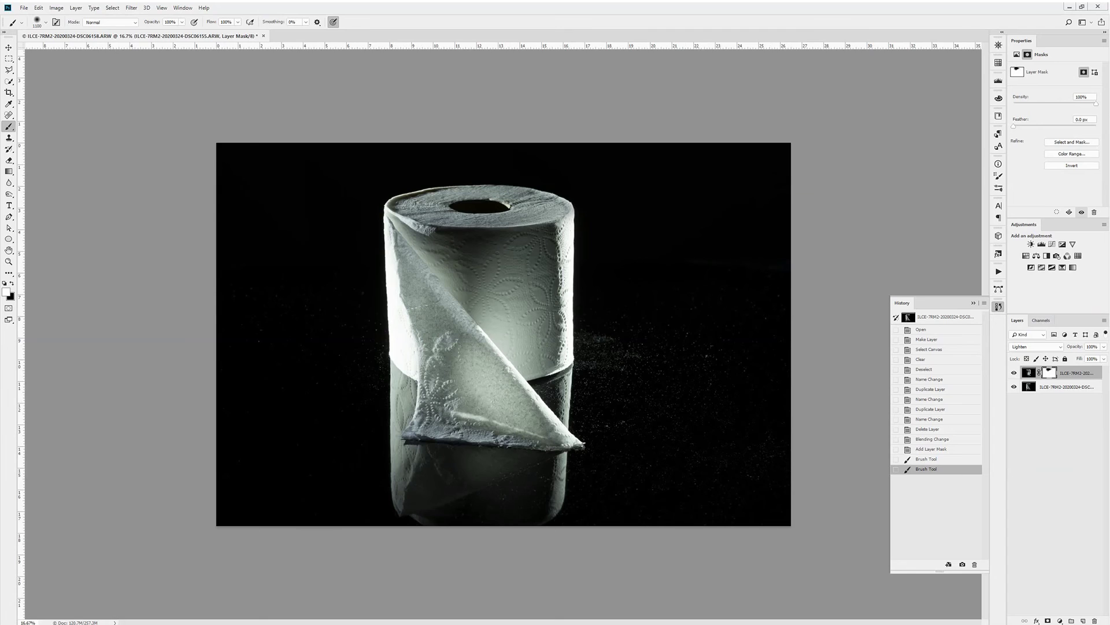
Switch to Lightroom and view photo DSC06160 enlarged on its own
{"action": "key", "text": "alt+Tab"}
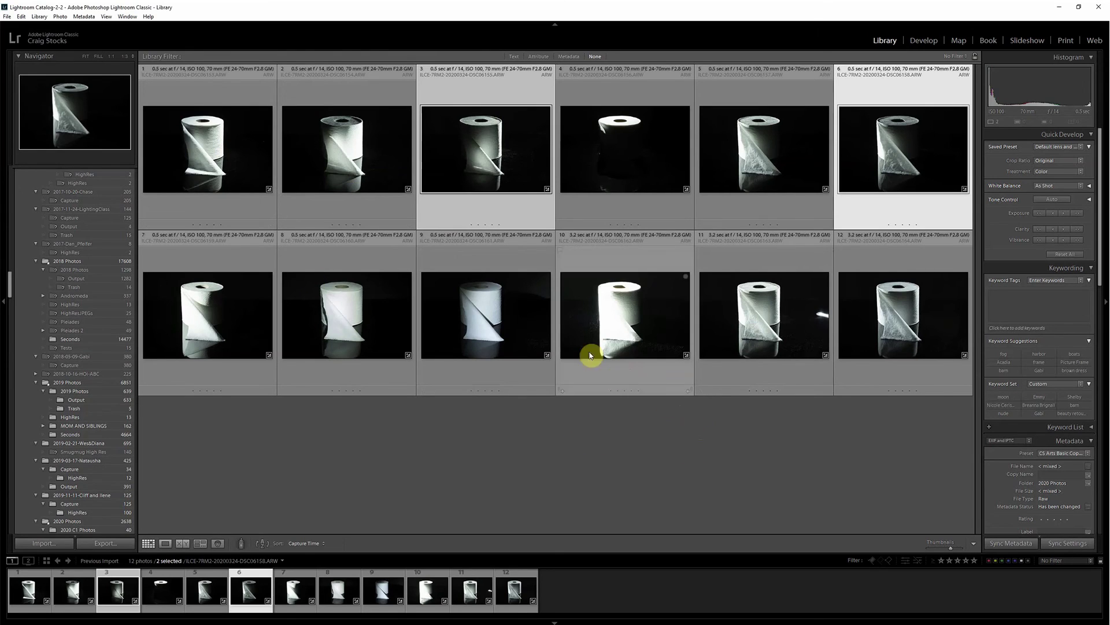
{"action": "left_click", "coordinate": [381, 304]}
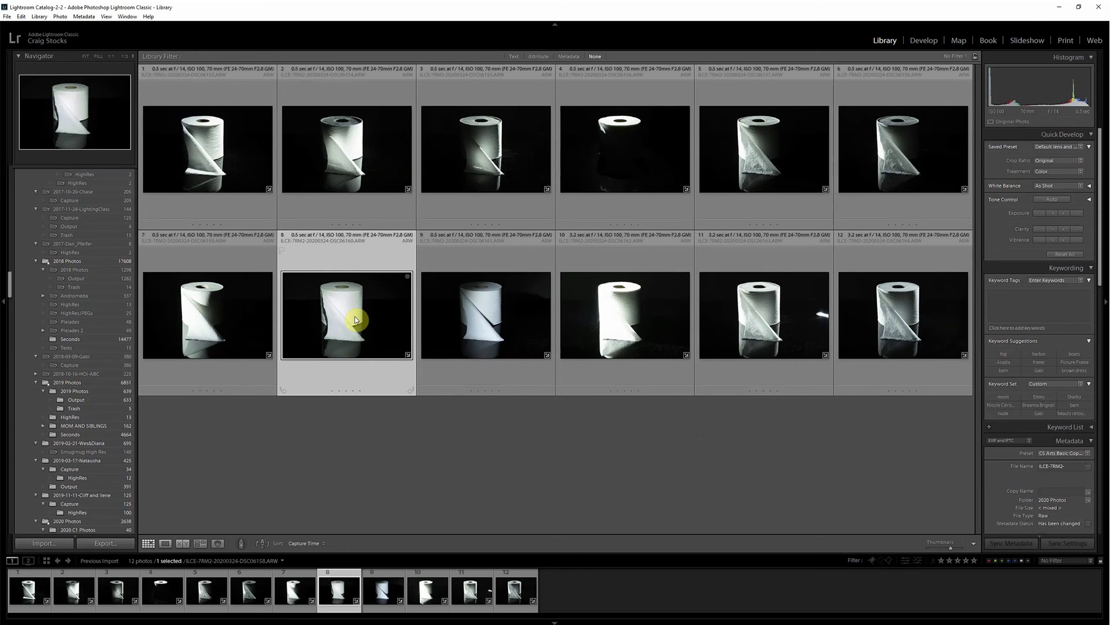
{"action": "double_click", "coordinate": [356, 320]}
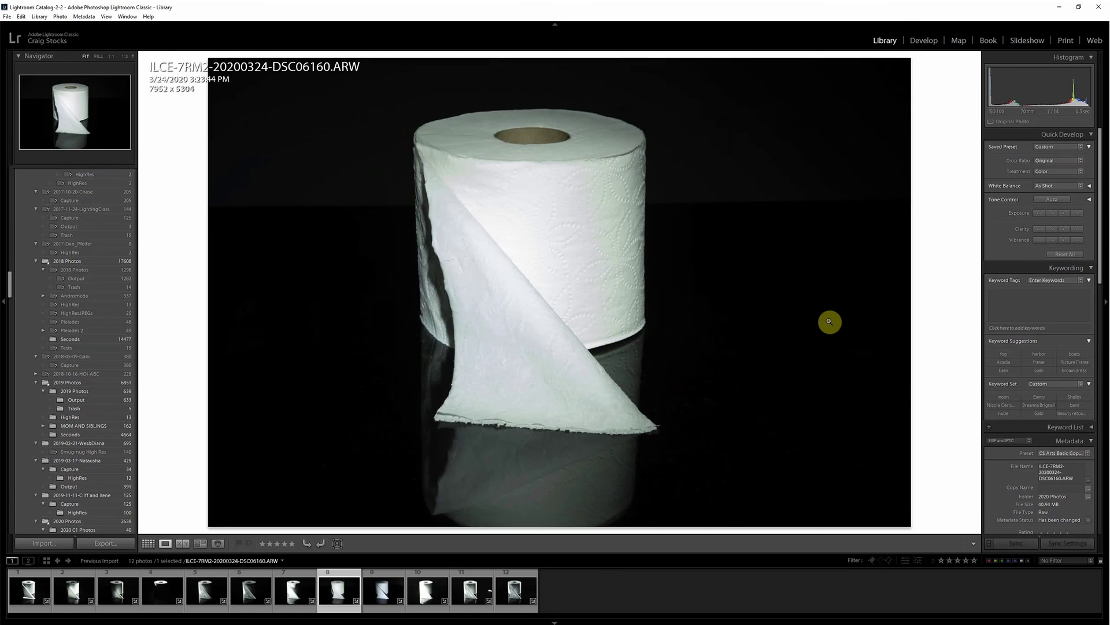